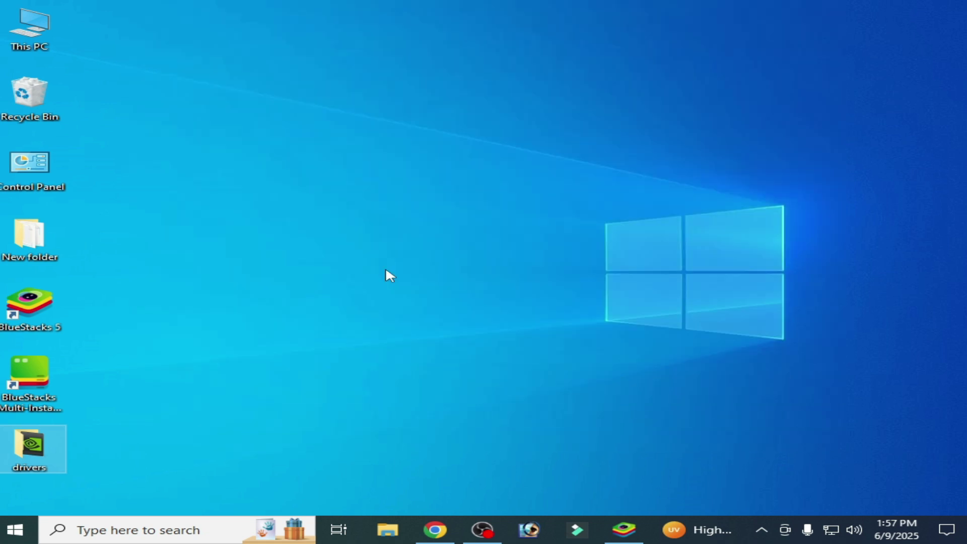
# Step: Move the BlueStacks 5 shortcut away from the desktop icon column and open its file location
pyautogui.moveTo(59, 309); pyautogui.dragTo(191, 309)
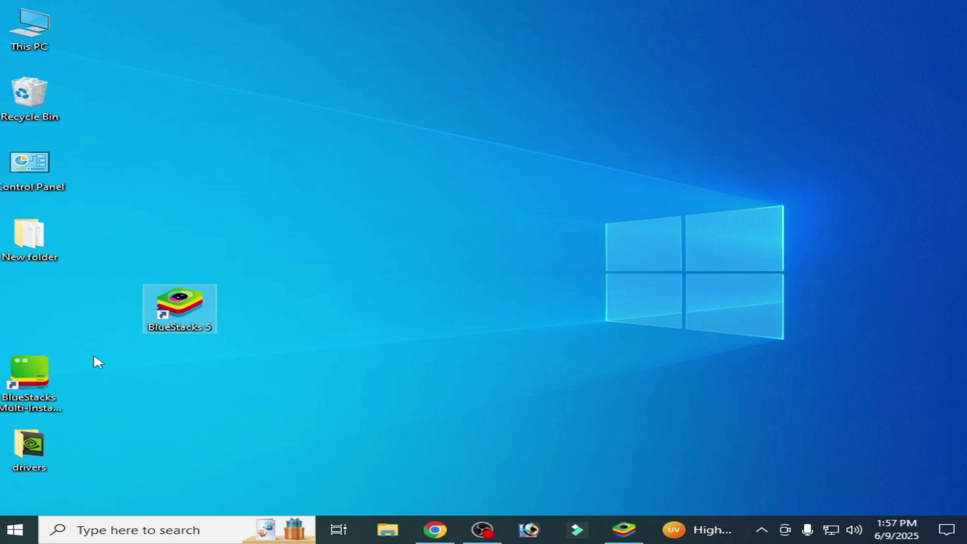
pyautogui.rightClick(162, 311)
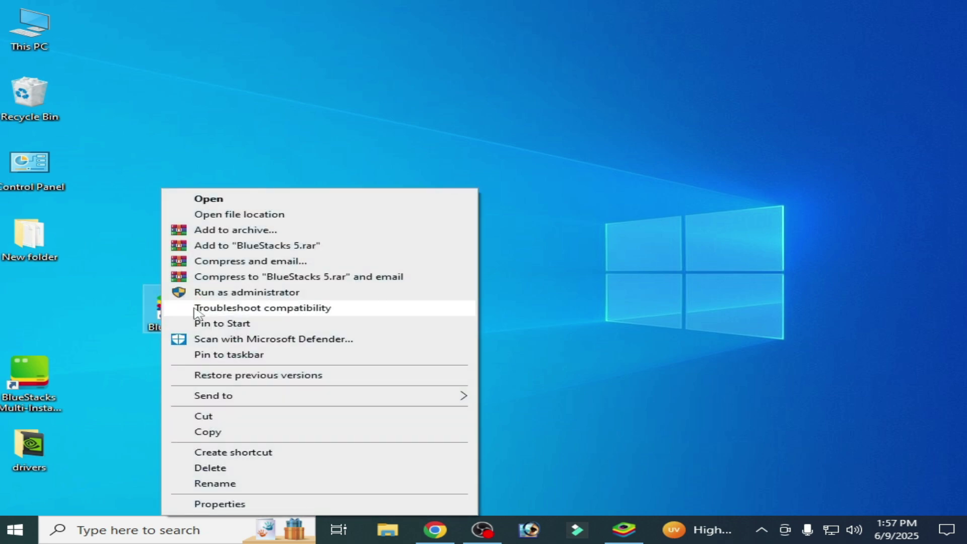
pyautogui.click(252, 216)
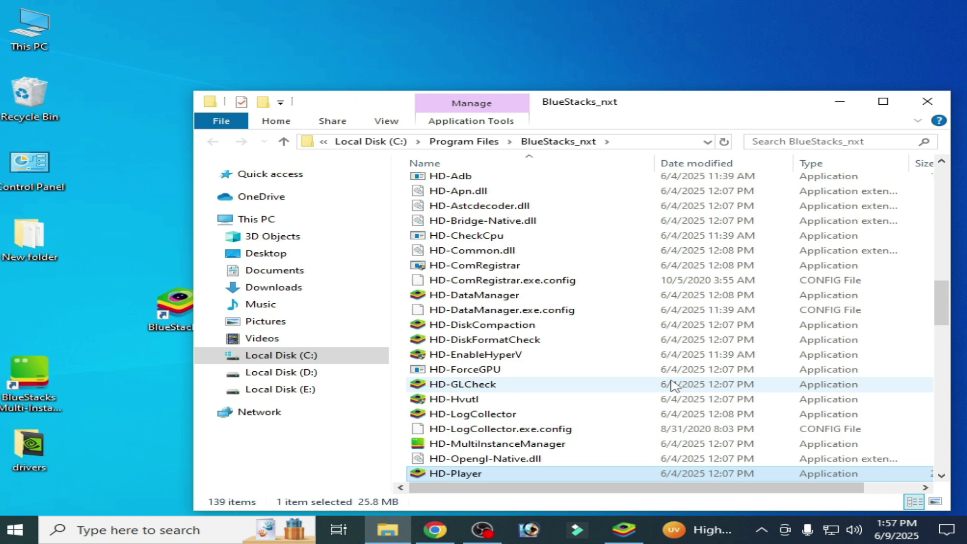
# Step: Open the BlueStacks App Player through HD-Player in the BlueStacks_nxt folder and exit it completely
pyautogui.doubleClick(529, 473)
pyautogui.click(923, 57)
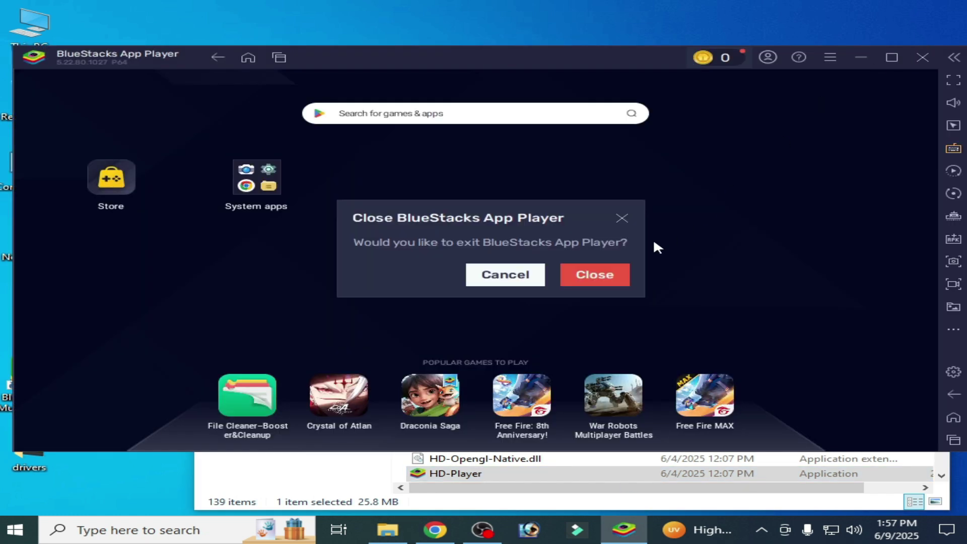
pyautogui.click(584, 277)
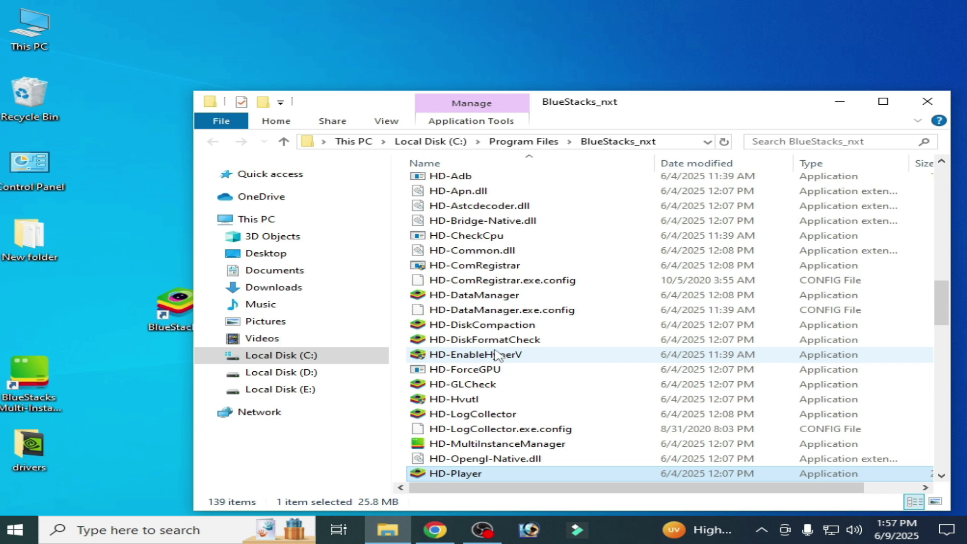
# Step: Run HD-EnableHyperV from the BlueStacks_nxt folder as administrator and accept restarting the PC to apply the changes
pyautogui.click(478, 357)
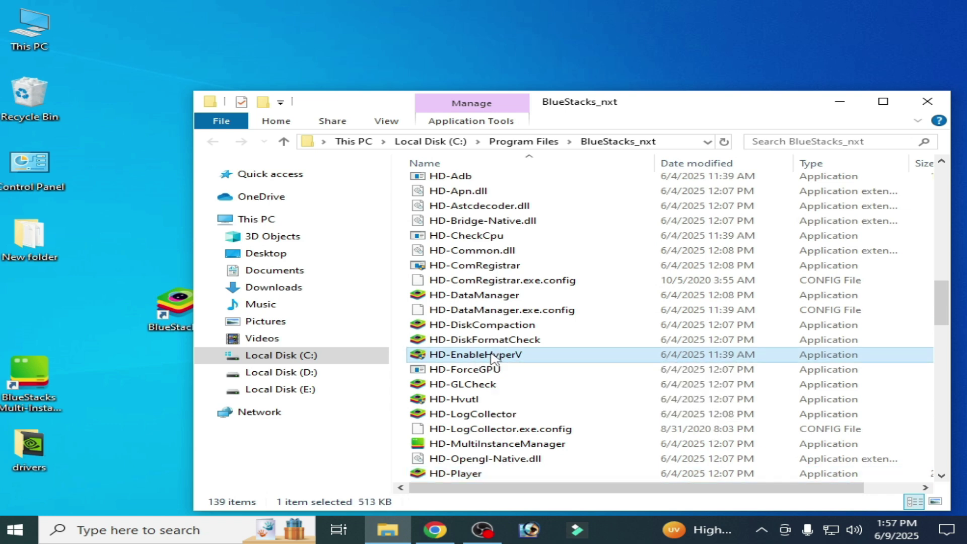
pyautogui.rightClick(492, 358)
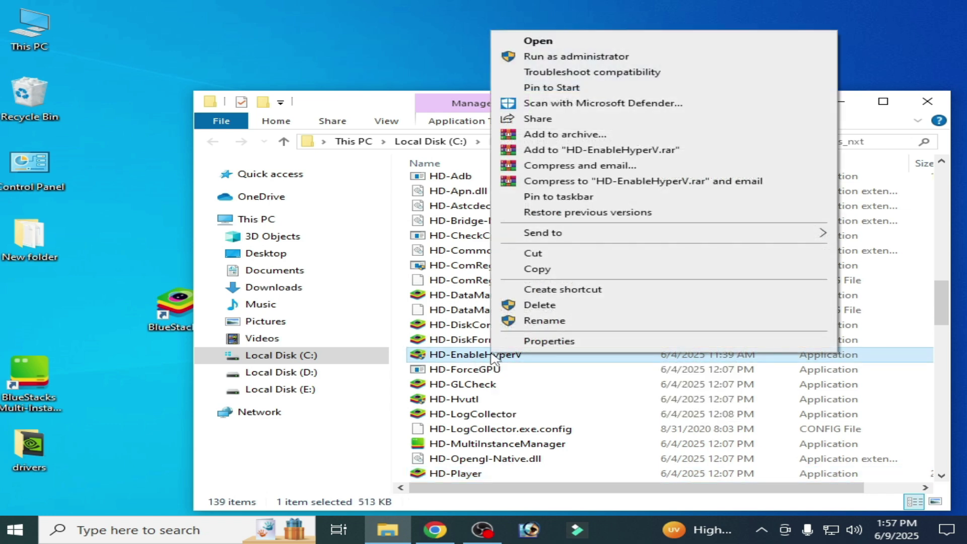
pyautogui.click(577, 59)
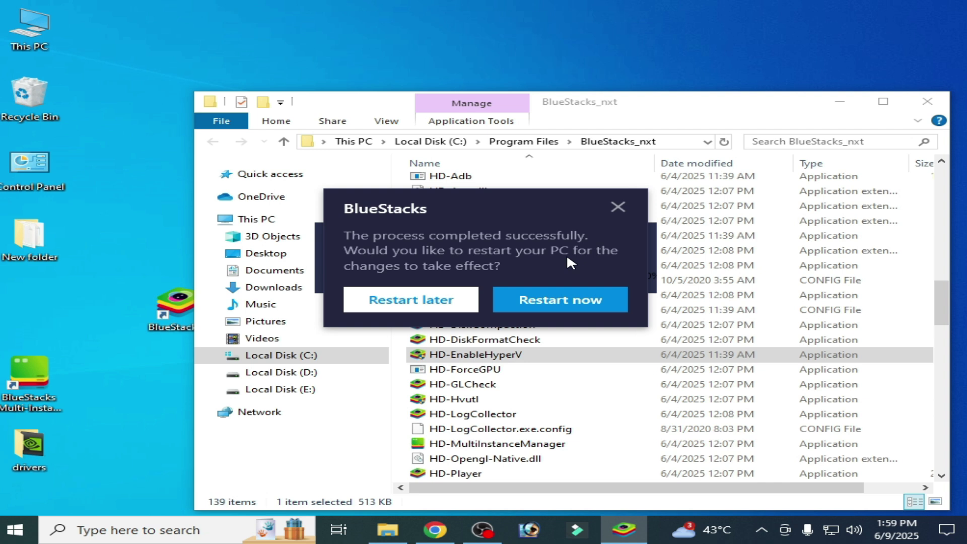
pyautogui.click(566, 309)
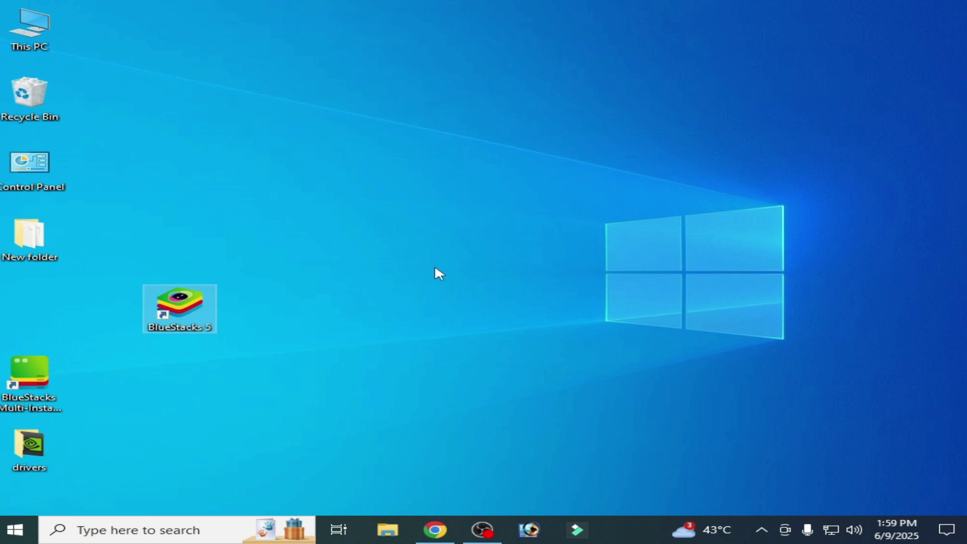
# Step: Open the Windows Features dialog from Programs and Features in Control Panel, keeping the Category view
pyautogui.doubleClick(50, 186)
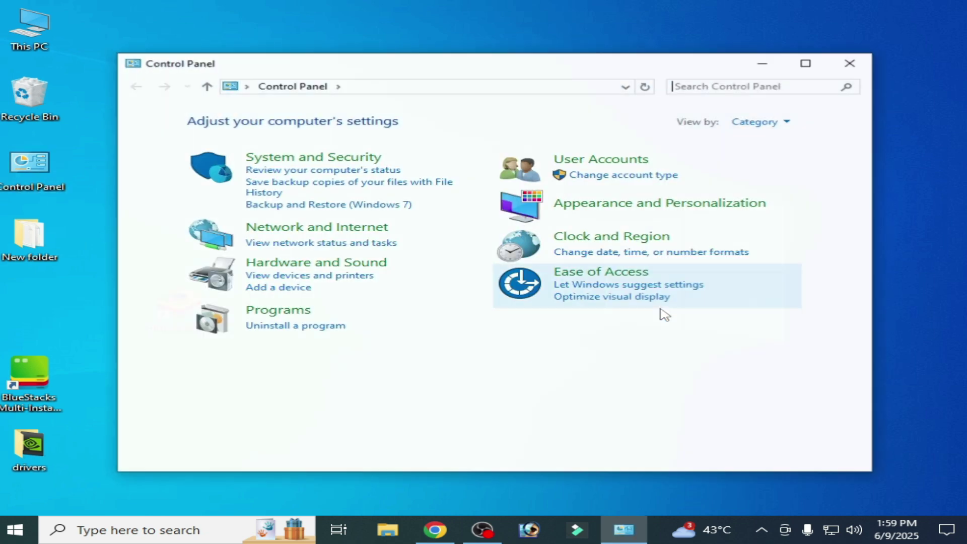
pyautogui.click(789, 122)
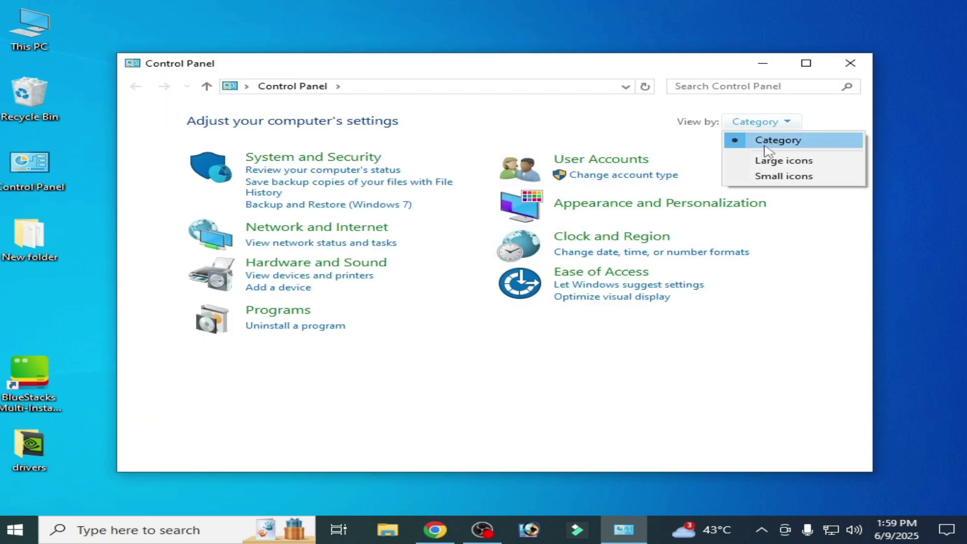
pyautogui.click(773, 140)
pyautogui.click(288, 327)
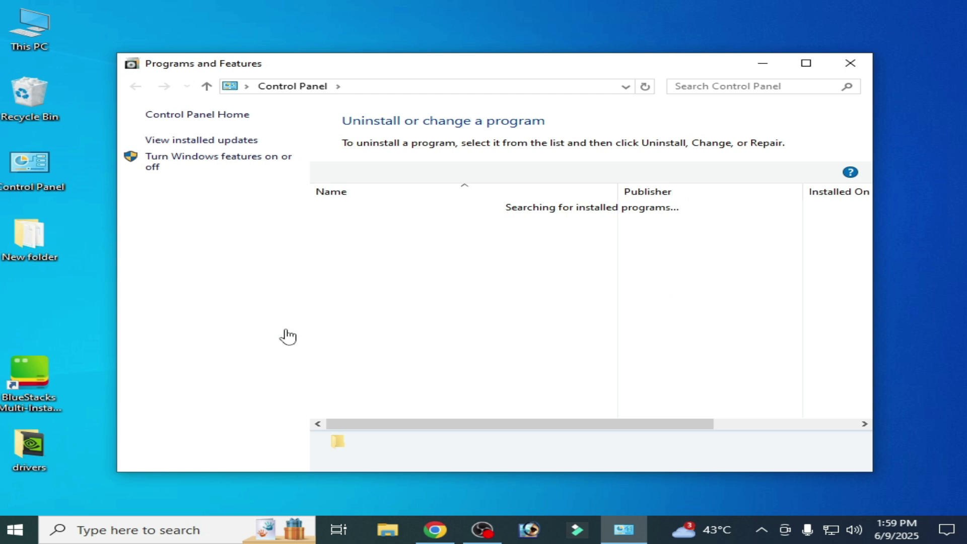
pyautogui.click(211, 161)
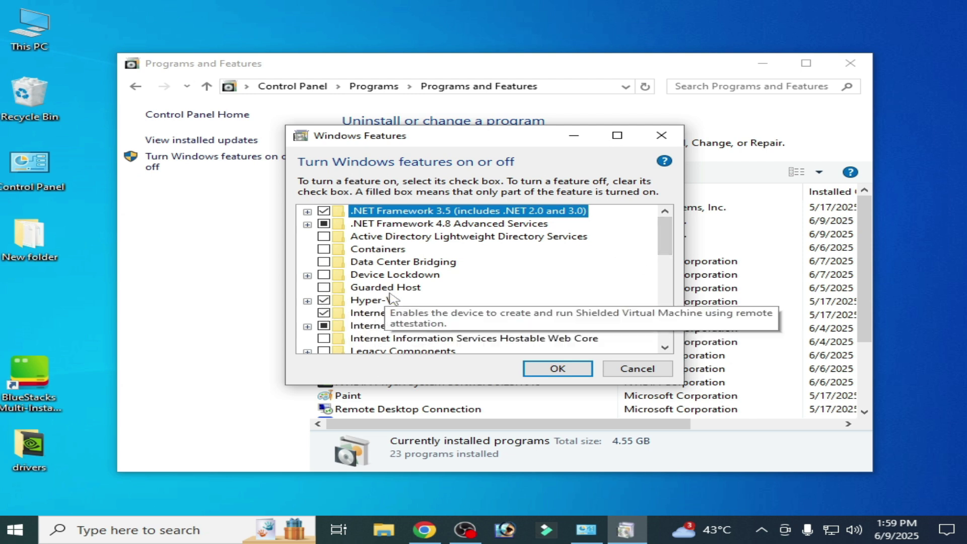
# Step: Switch the Hyper-V feature off and on again, check its subcomponents, and confirm the Windows Features selection
pyautogui.click(325, 301)
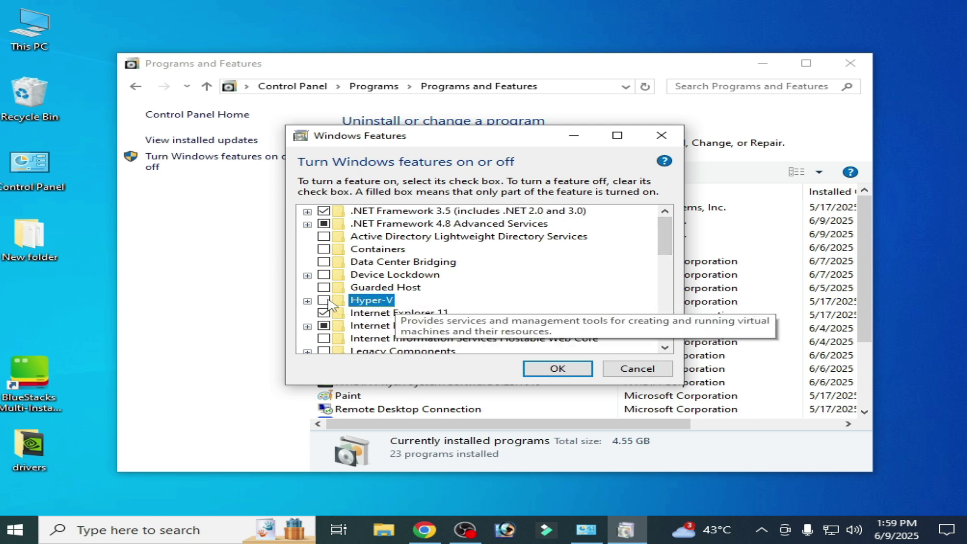
pyautogui.click(325, 301)
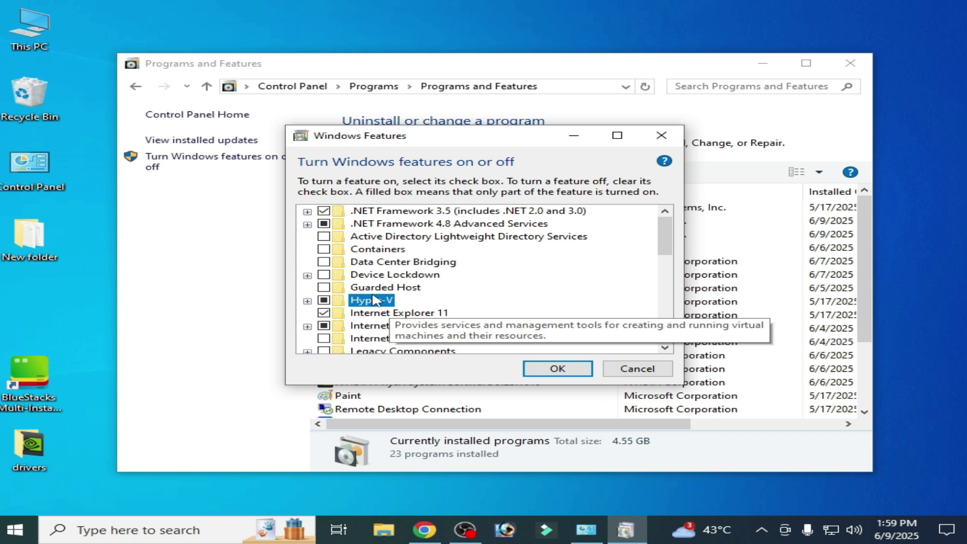
pyautogui.click(307, 301)
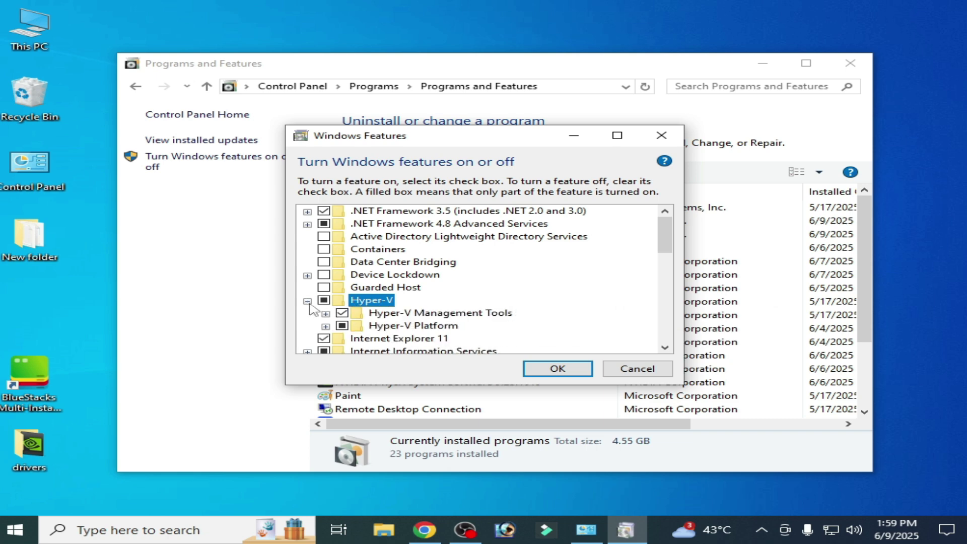
pyautogui.click(307, 301)
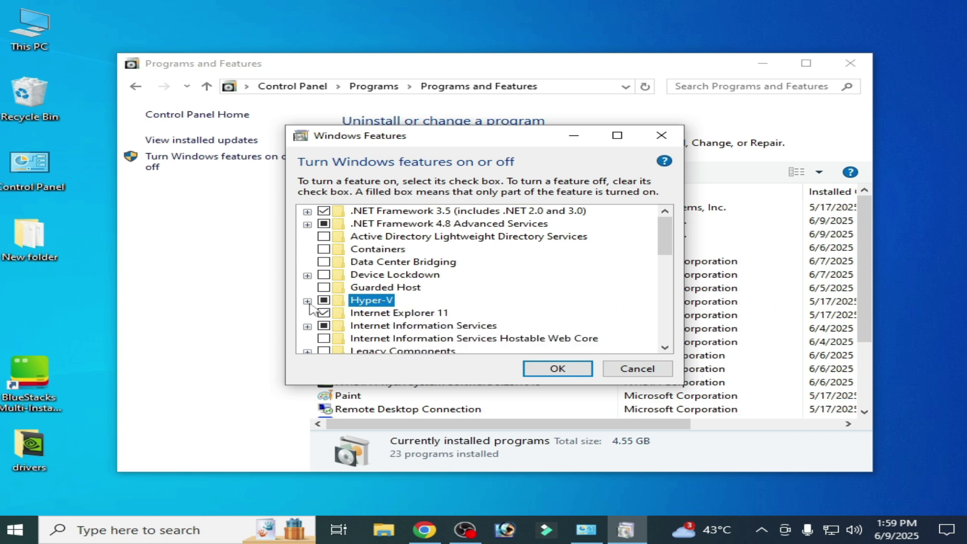
pyautogui.click(574, 373)
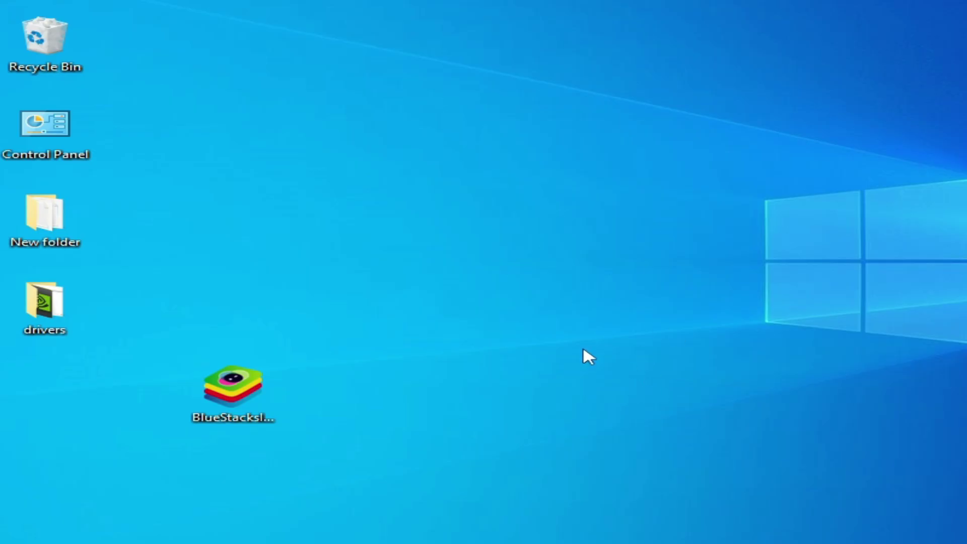
pyautogui.rightClick(252, 404)
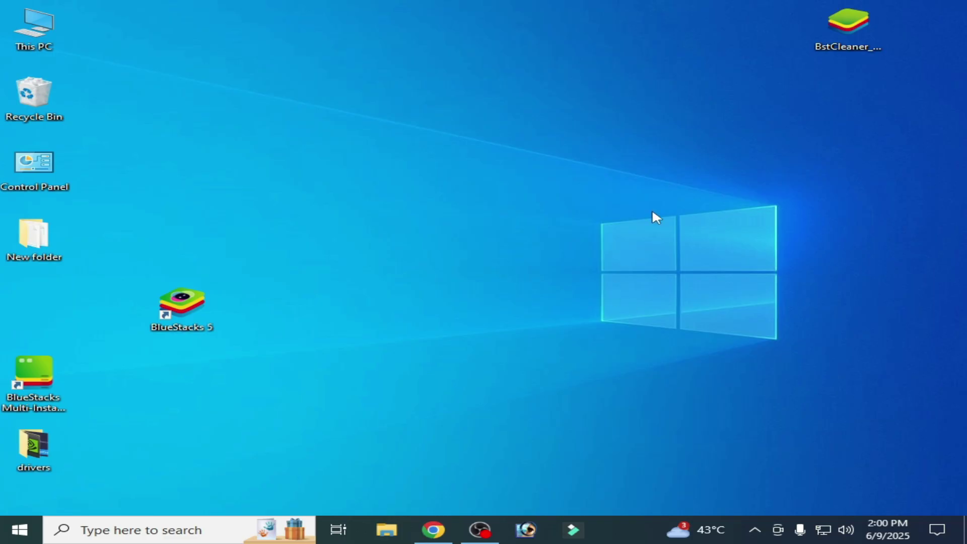
# Step: Find Task Manager by searching for "task", check the CPU's virtualization status in the performance details, and close it
pyautogui.click(222, 536)
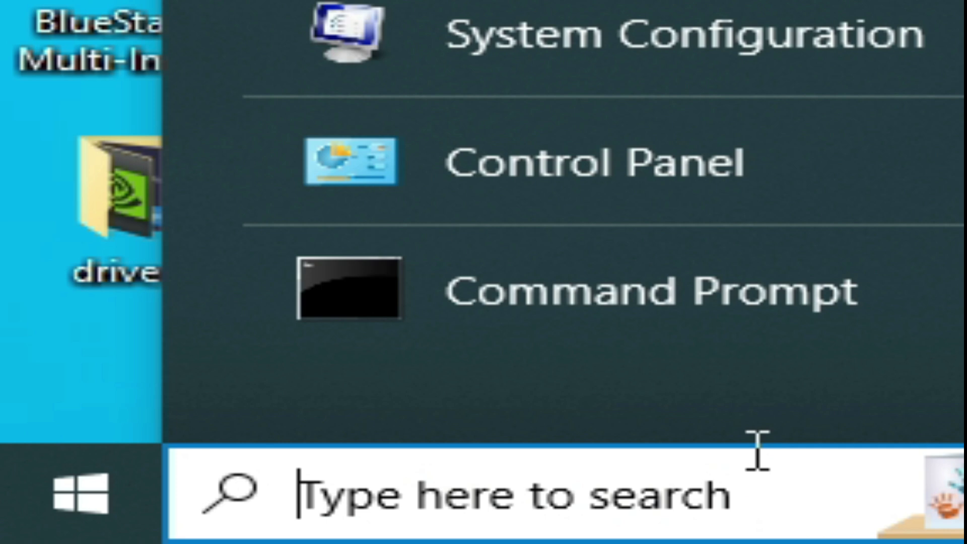
pyautogui.write('tas')
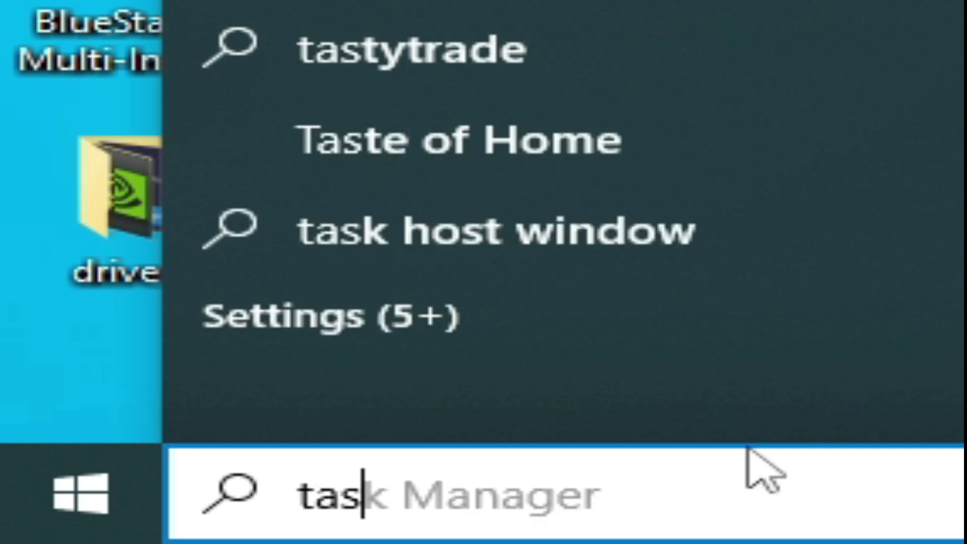
pyautogui.write('k')
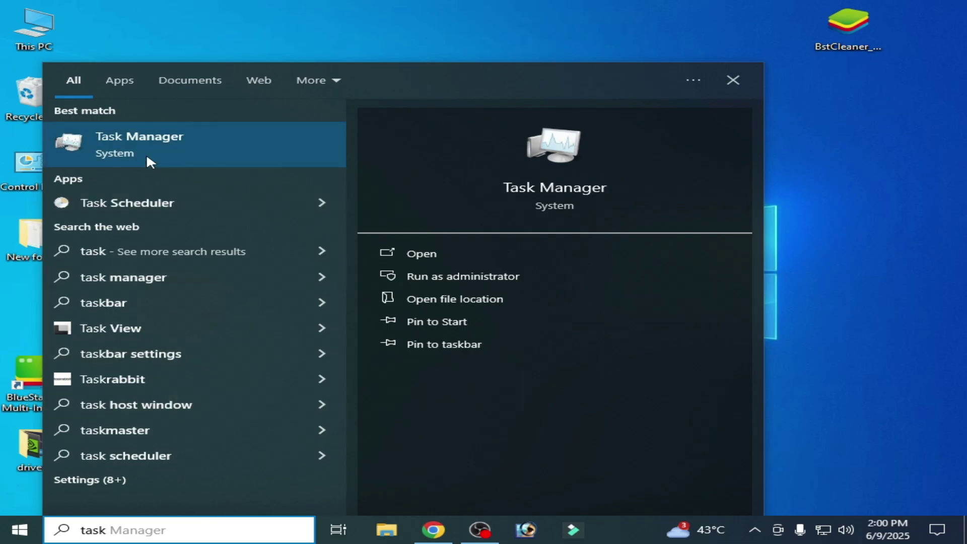
pyautogui.click(147, 153)
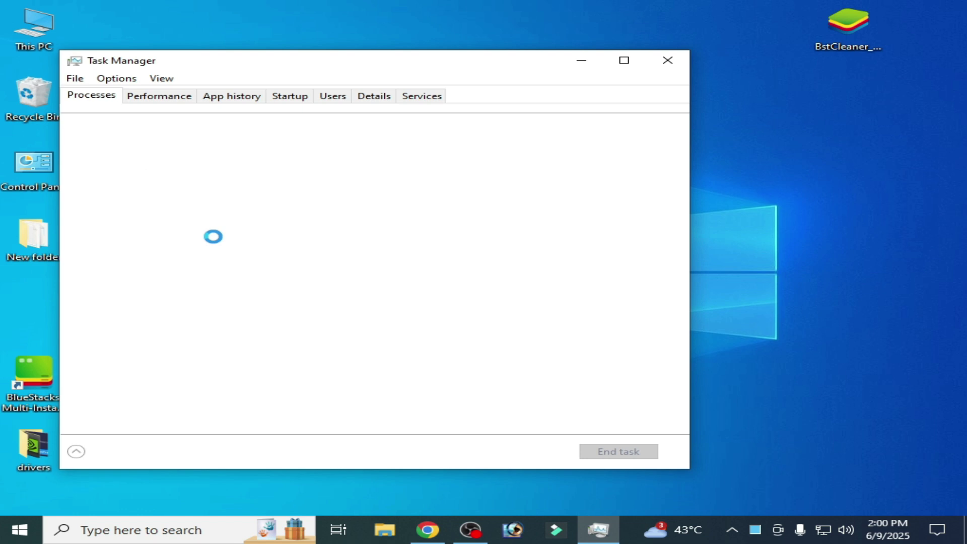
pyautogui.click(167, 98)
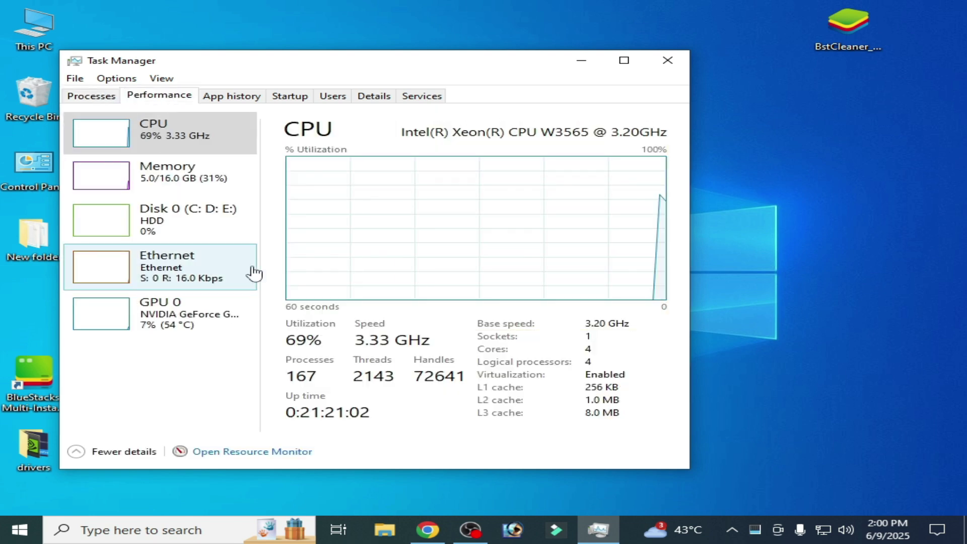
pyautogui.click(179, 143)
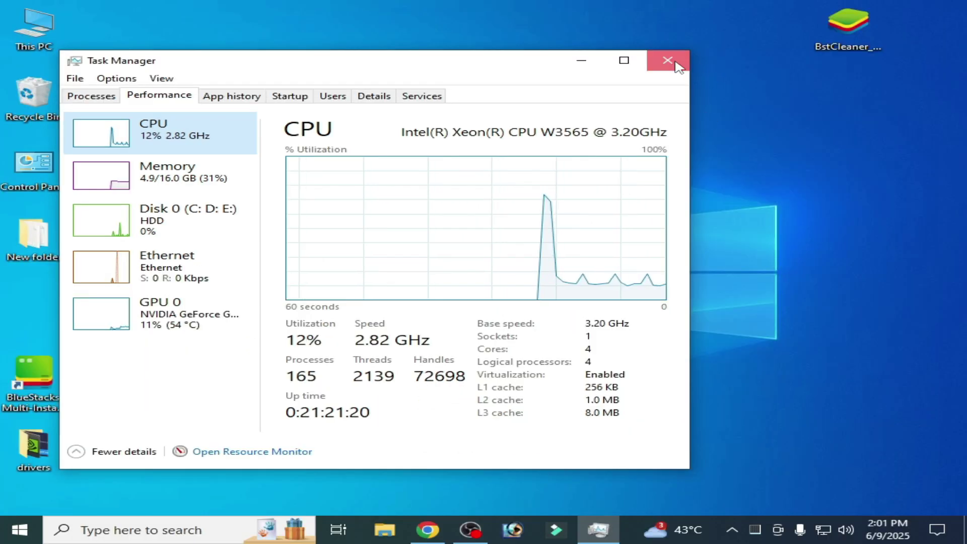
pyautogui.click(830, 25)
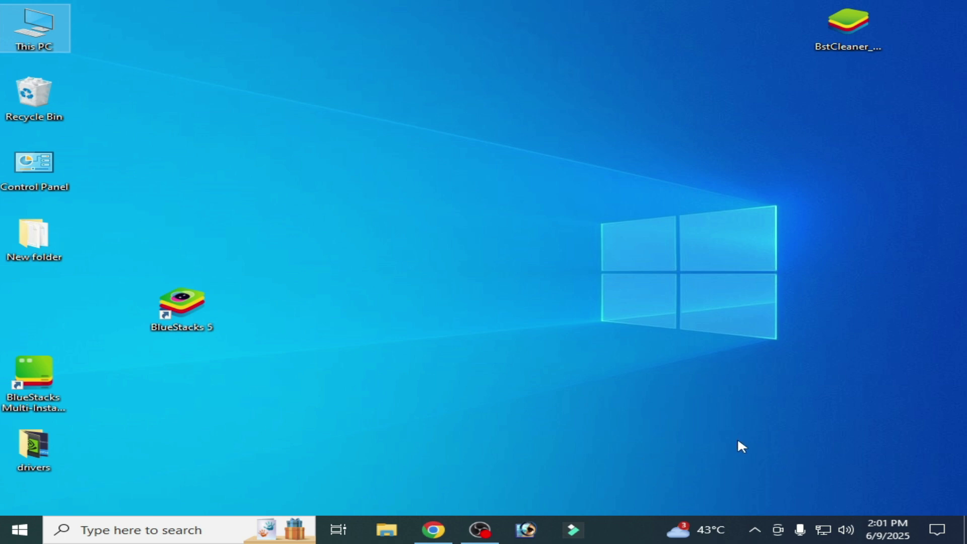
# Step: Check the Memory integrity setting under Core isolation in Windows Security's Device security, and close the window
pyautogui.click(753, 527)
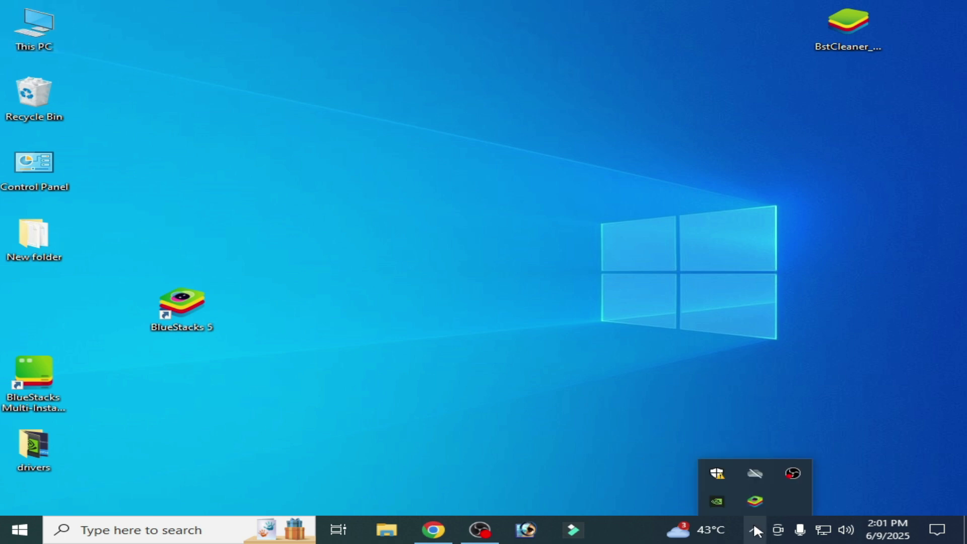
pyautogui.click(717, 474)
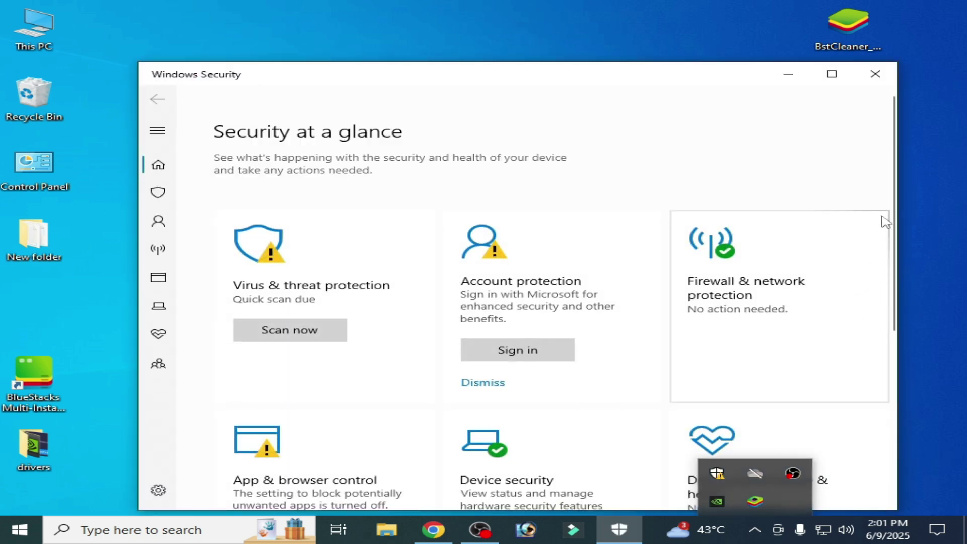
pyautogui.moveTo(892, 192); pyautogui.dragTo(889, 267)
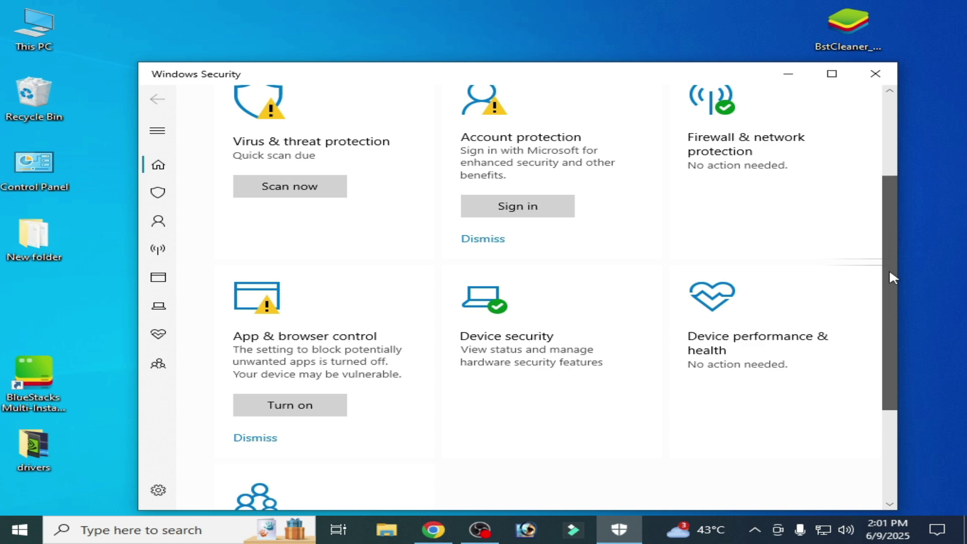
pyautogui.click(574, 353)
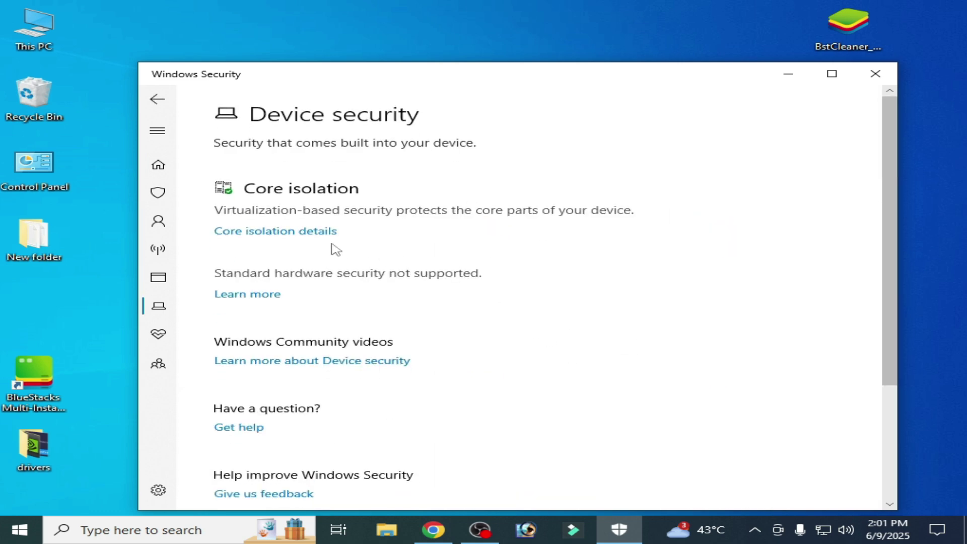
pyautogui.click(276, 234)
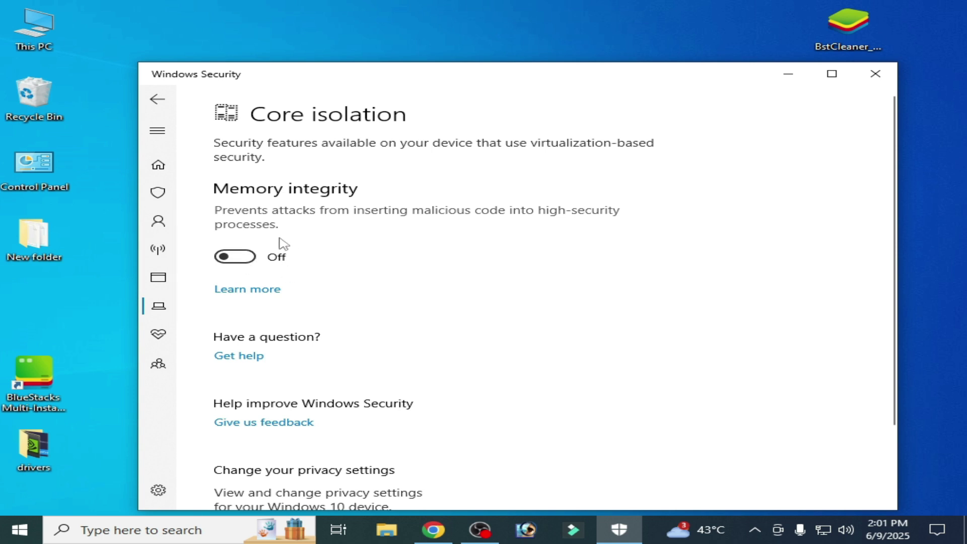
pyautogui.click(875, 74)
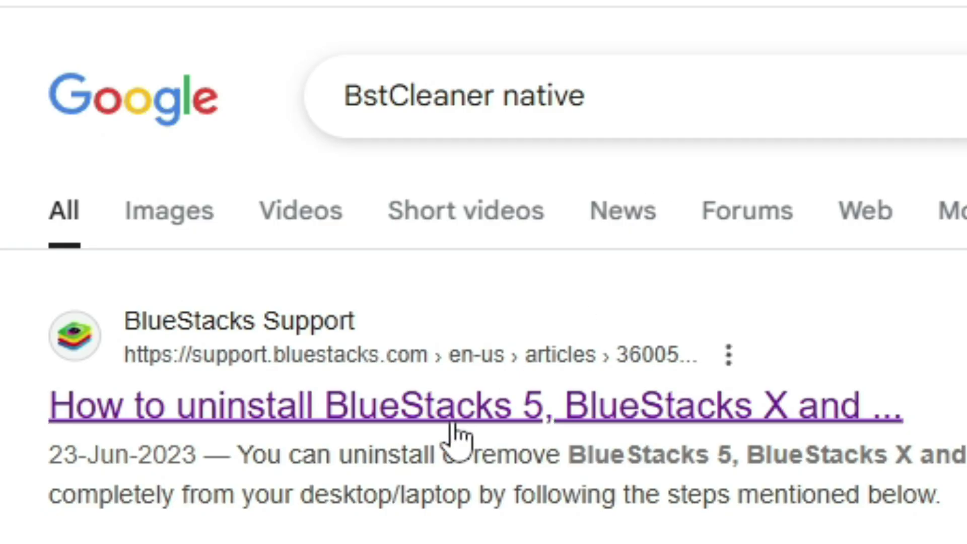
# Step: Open the BlueStacks Support article on uninstalling BlueStacks 5 from the "BstCleaner native" Google results
pyautogui.click(367, 412)
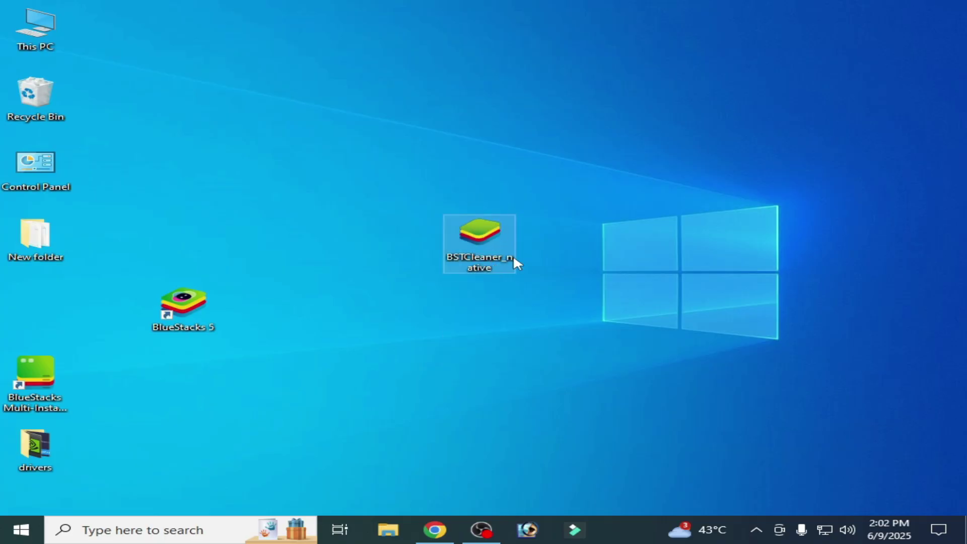
# Step: Run BSTCleaner_native as administrator to remove BlueStacks, and move the cleaner's icon directly above the drivers folder
pyautogui.rightClick(475, 247)
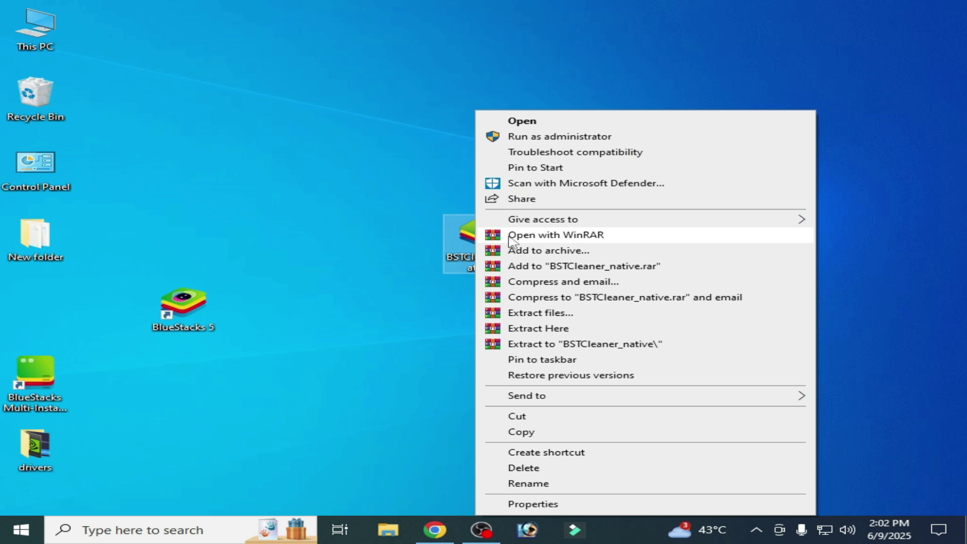
pyautogui.click(536, 140)
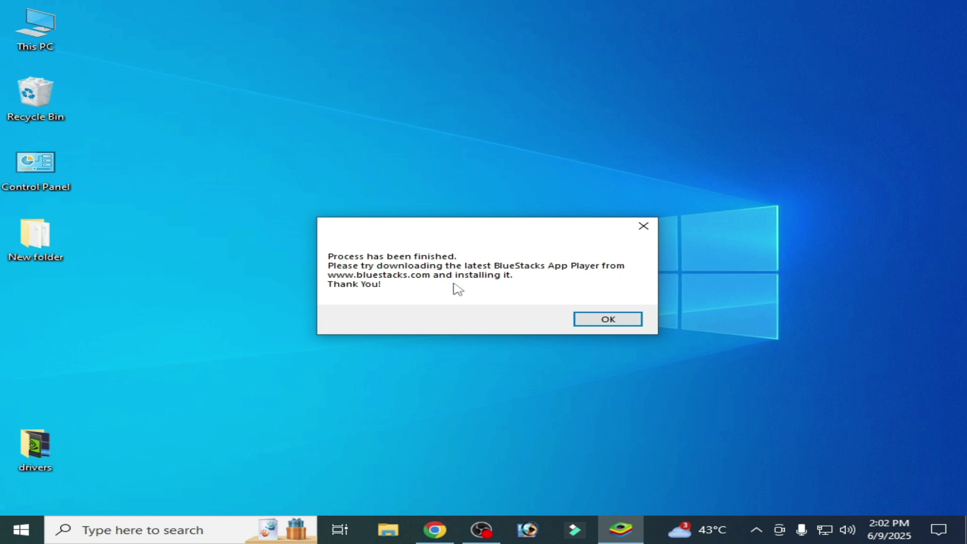
pyautogui.click(604, 321)
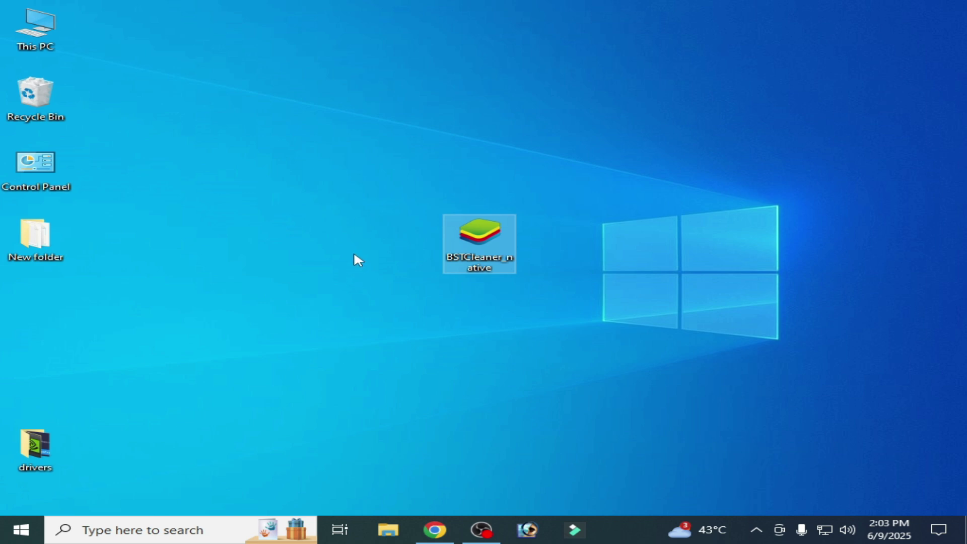
pyautogui.moveTo(479, 236); pyautogui.dragTo(50, 375)
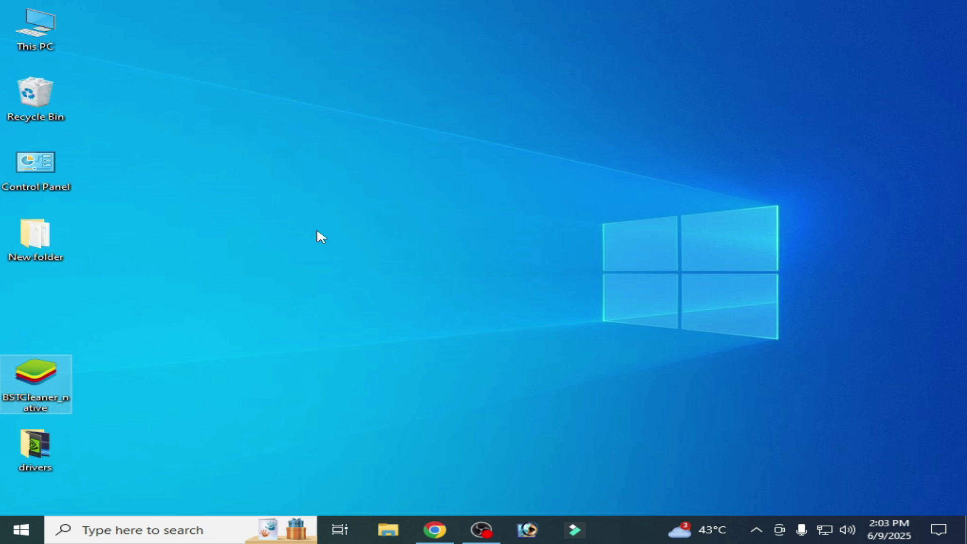